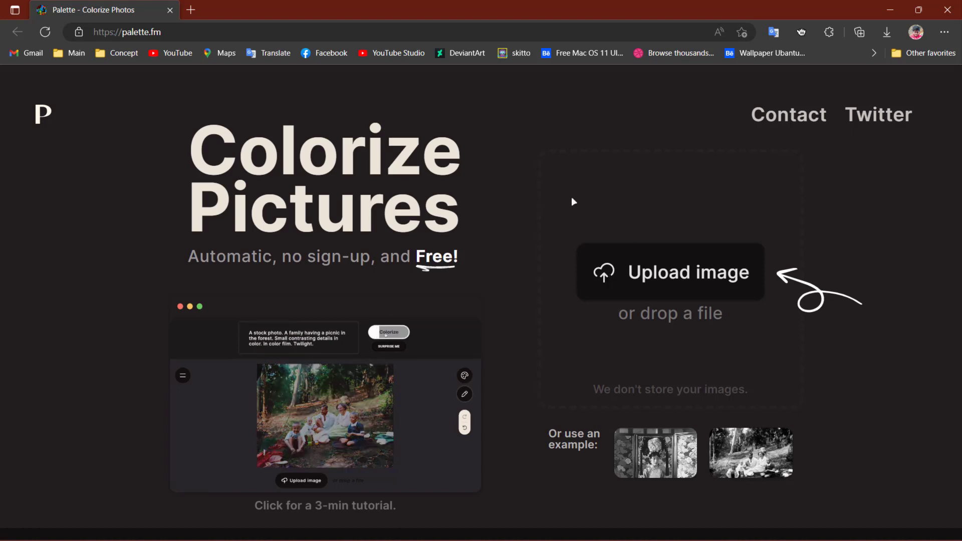
Step: Upload uByXM2D.jpg from Downloads for colorizing and compare the original photo with its Base Palette version
click(608, 206)
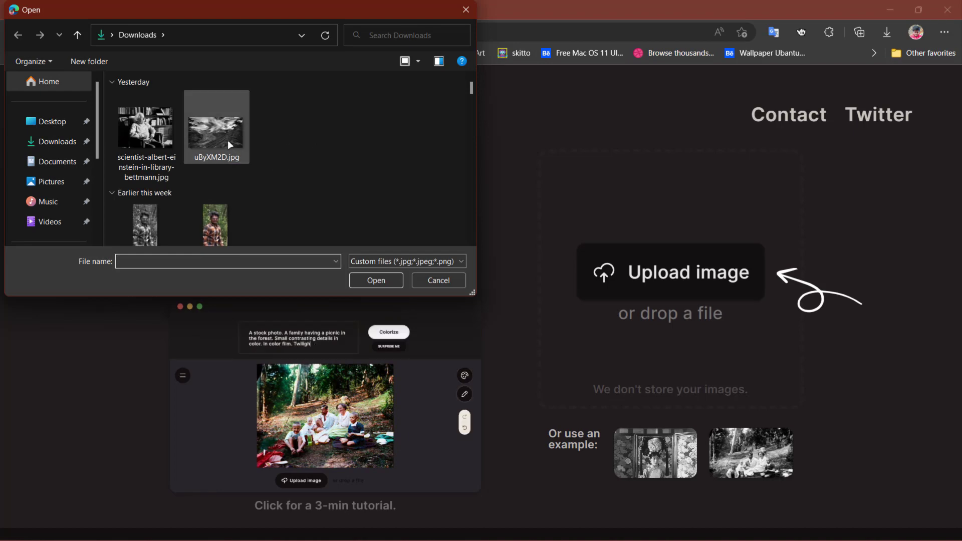
click(220, 136)
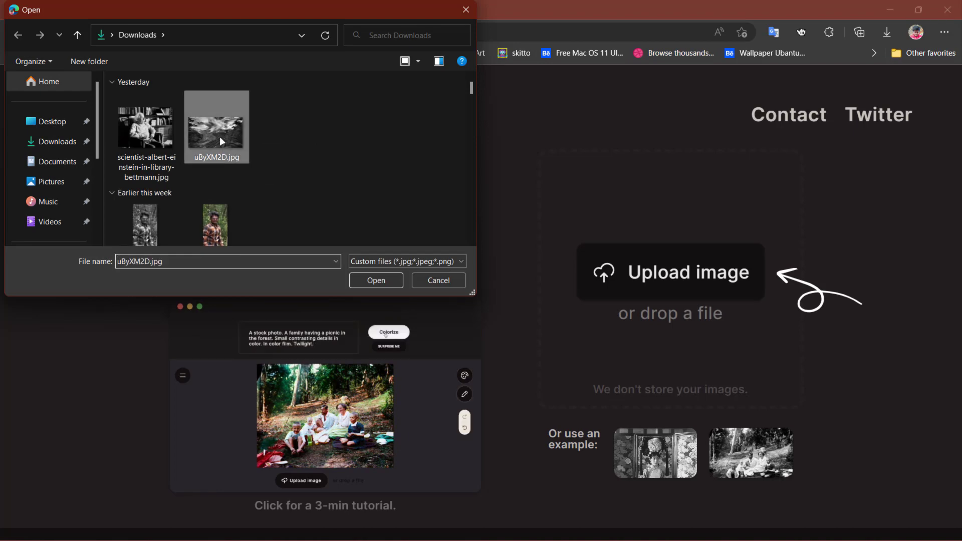
click(375, 281)
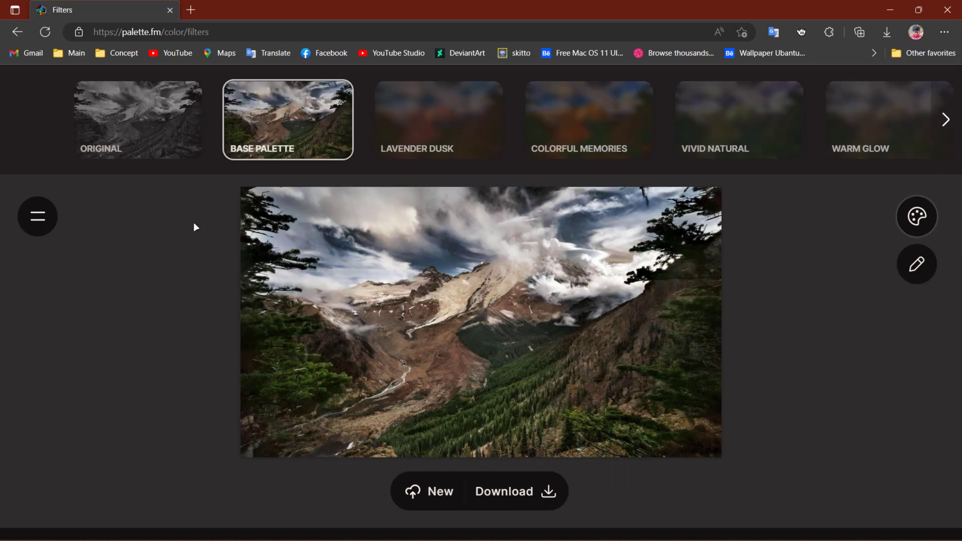
click(158, 129)
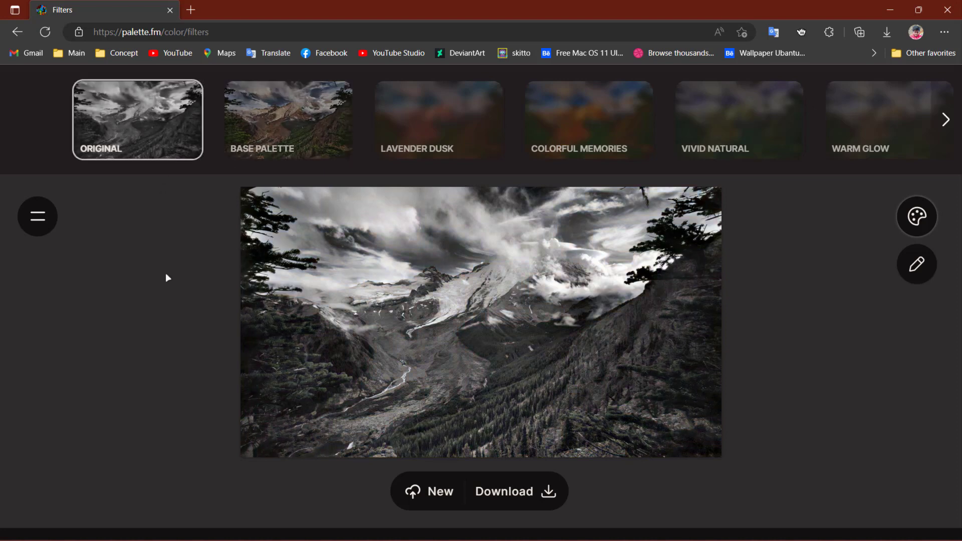
click(257, 100)
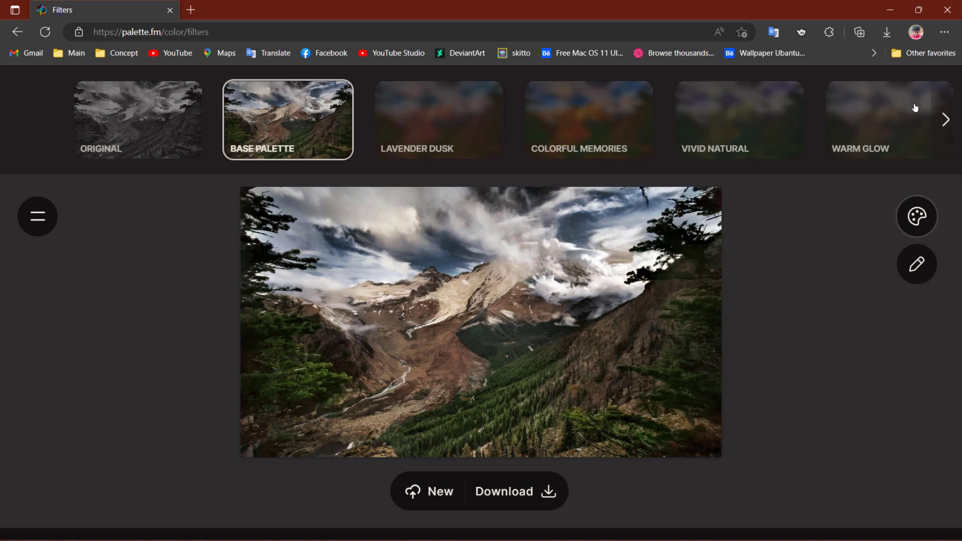
Step: Apply the Playful Pop filter to the mountain landscape
click(946, 117)
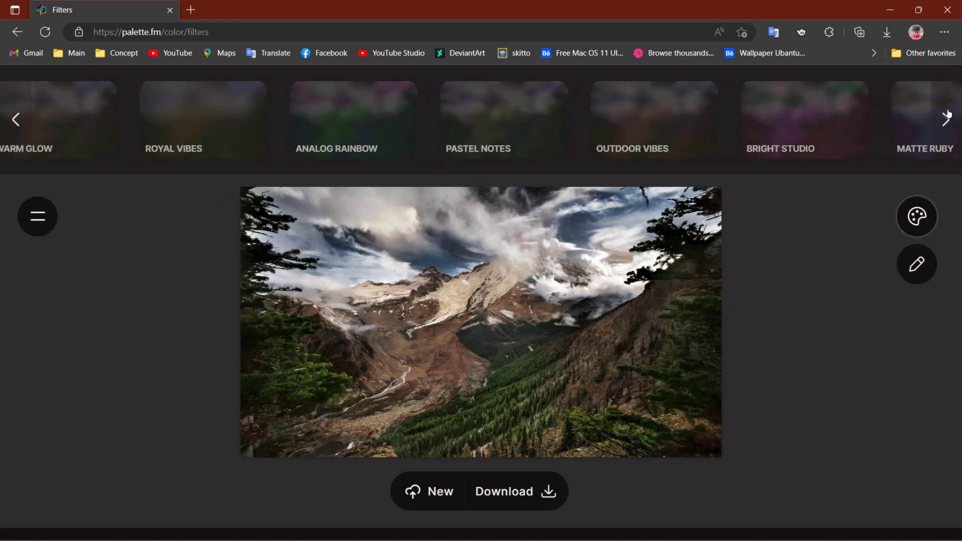
click(947, 118)
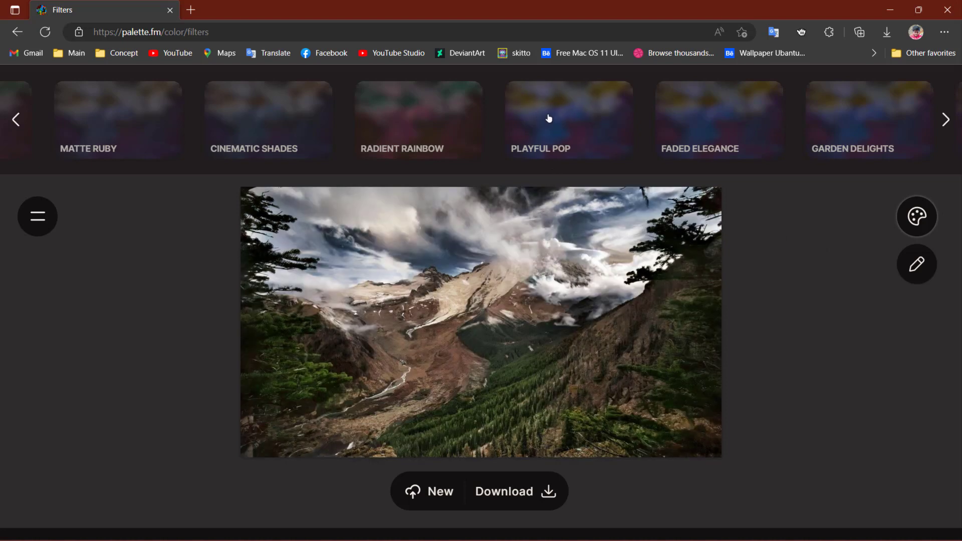
click(549, 118)
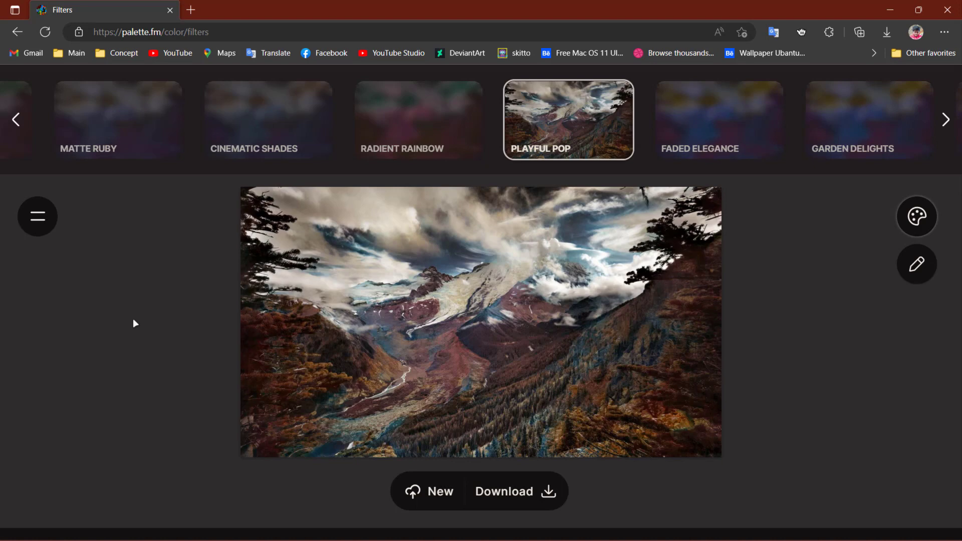
mouse_move(316, 299)
Step: Switch the mountain landscape back to the Base Palette filter and browse the other available filters
click(20, 121)
click(20, 121)
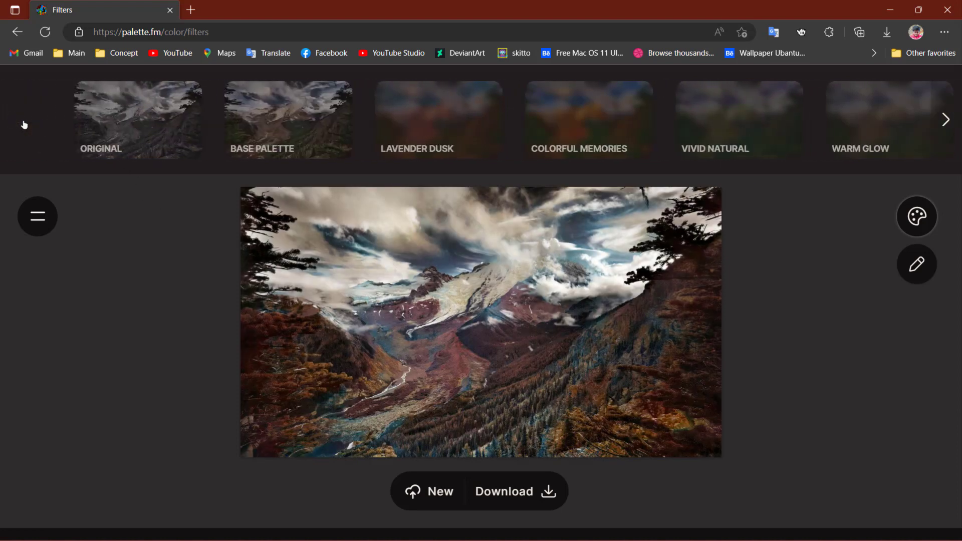
click(305, 118)
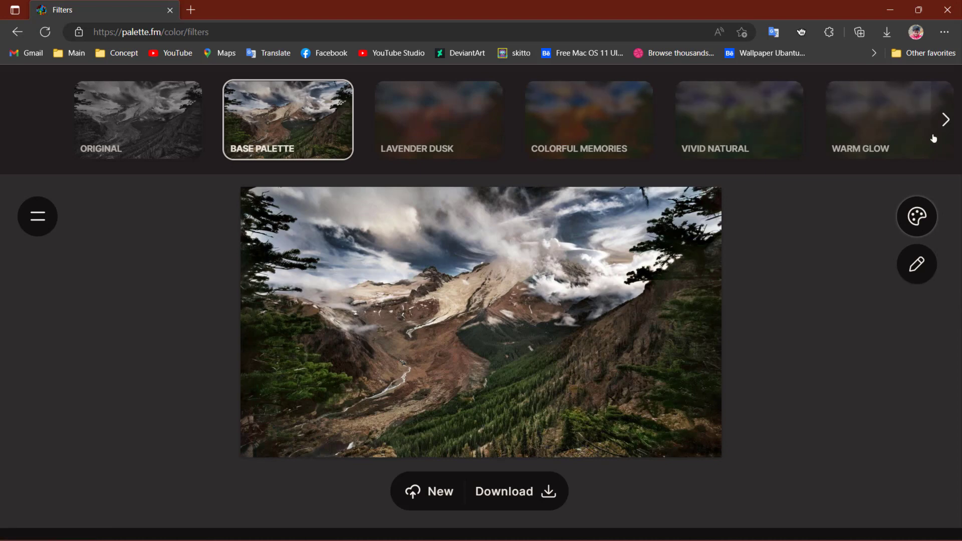
click(946, 120)
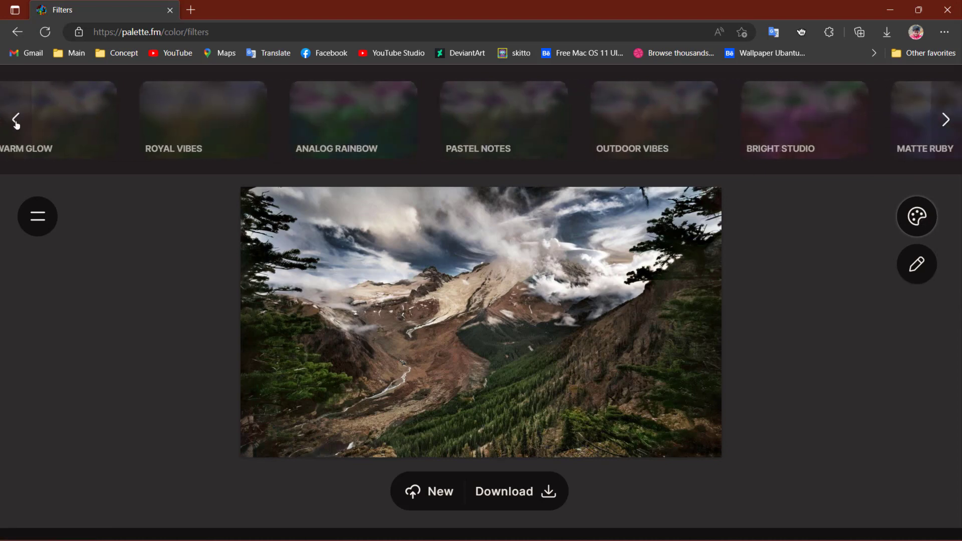
click(15, 123)
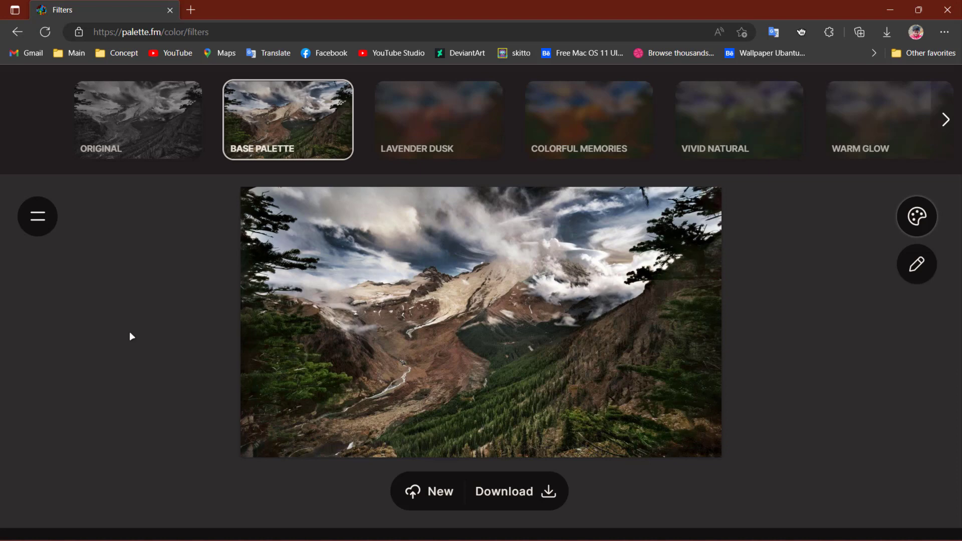
Step: Add "green trees." to the end of the landscape's color prompt and recolorize the image
click(920, 273)
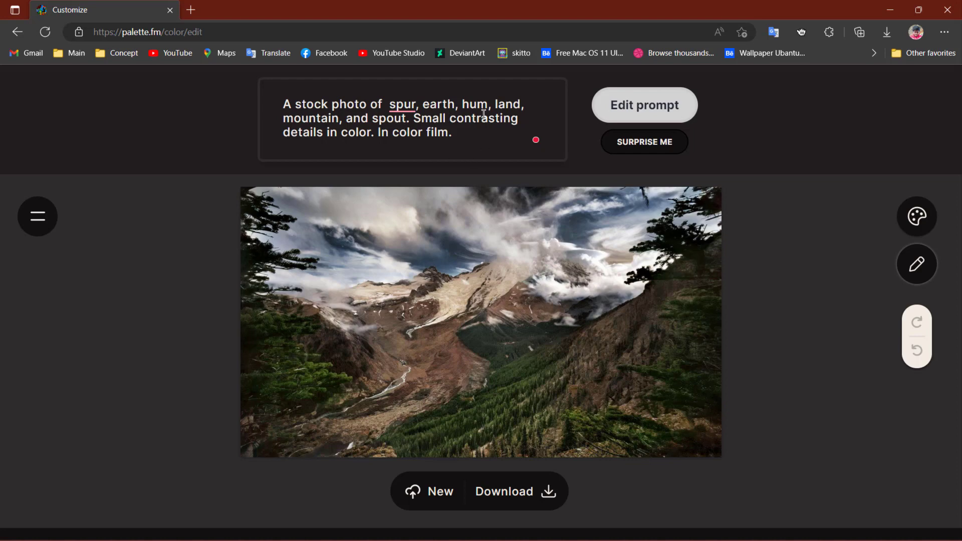
click(476, 136)
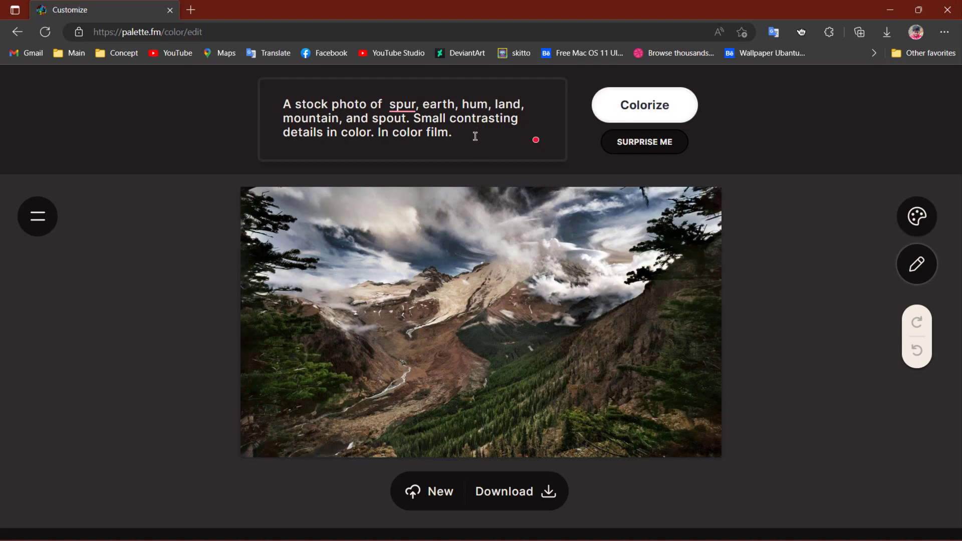
text(green trees.)
mouse_move(489, 329)
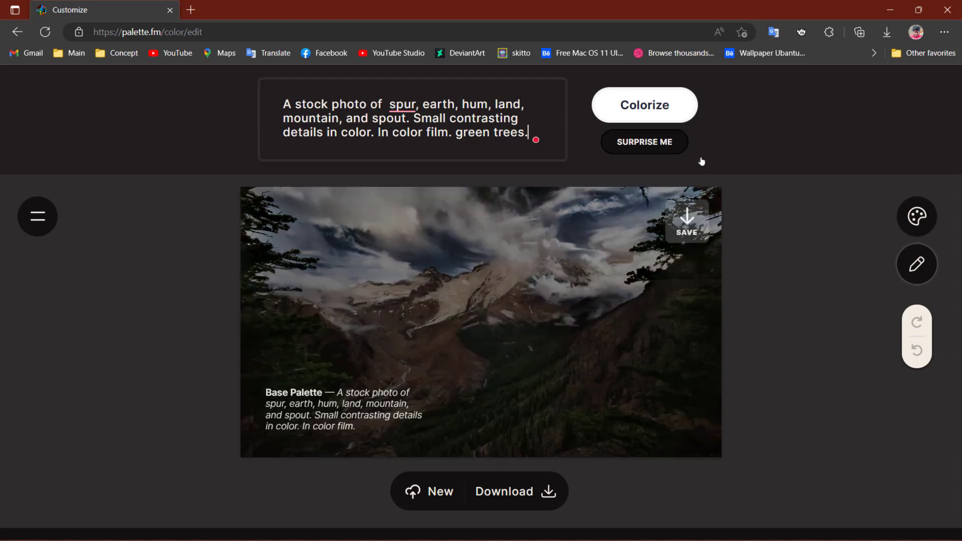
click(658, 104)
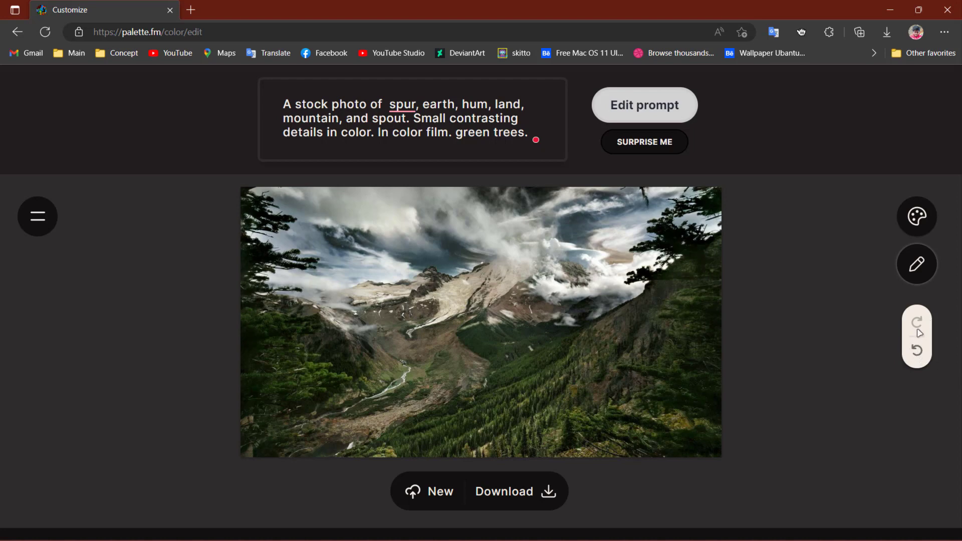
Step: Recolor the landscape with a randomly generated surprise prompt and download the colorized image
click(654, 150)
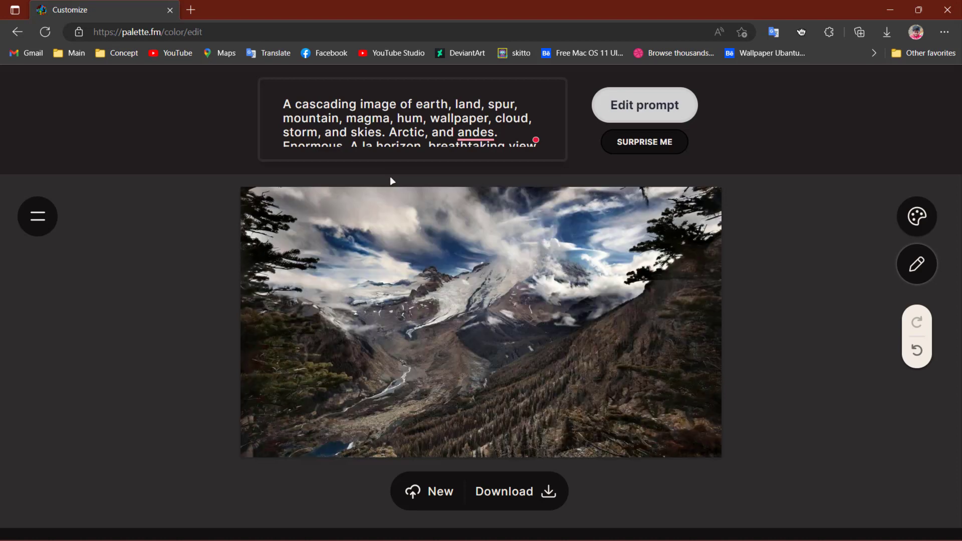
mouse_move(402, 224)
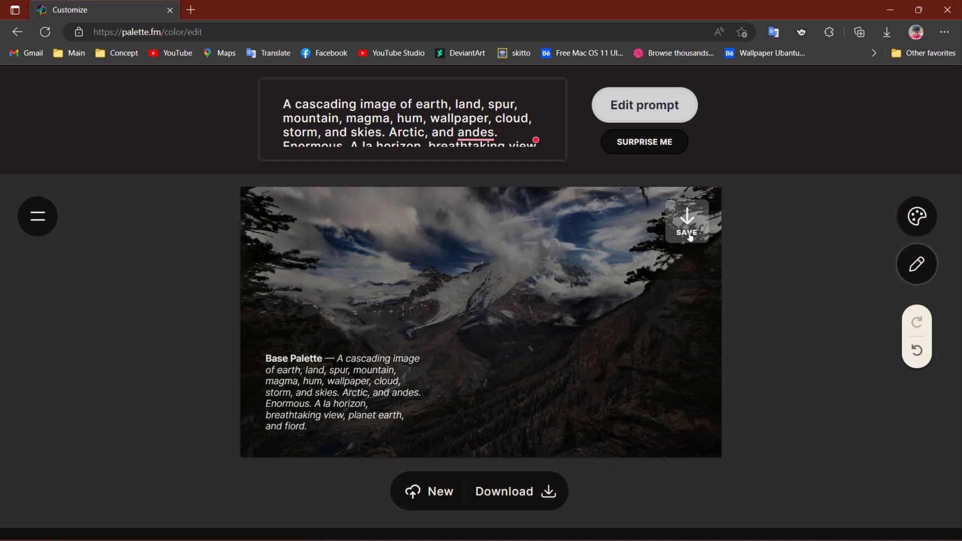
click(511, 492)
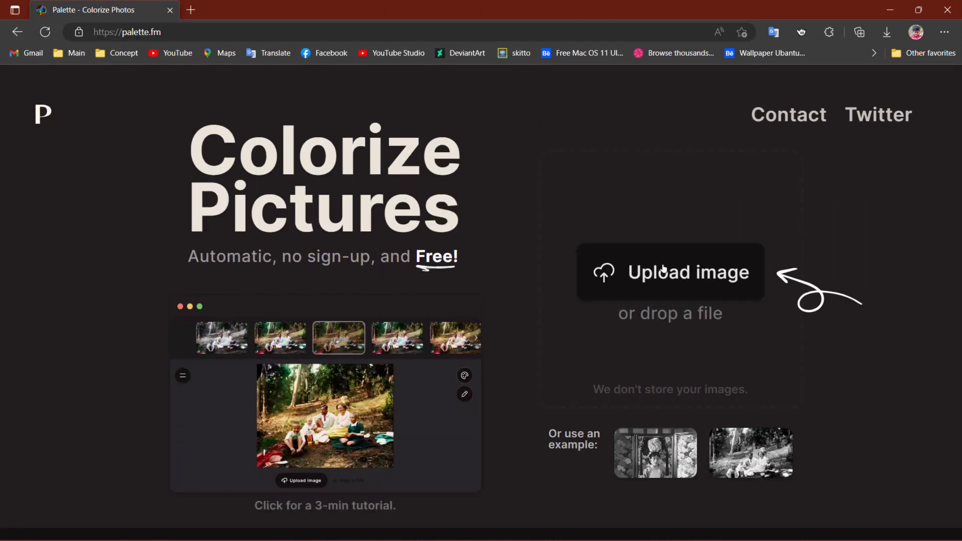
Step: Upload scientist-albert-einstein-in-library-bettmann.jpg from Downloads for colorizing
click(601, 200)
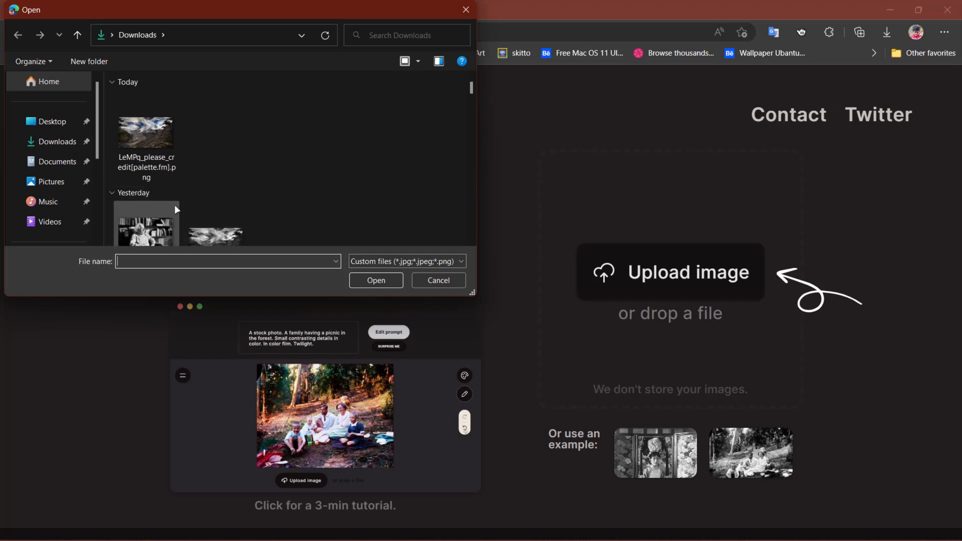
click(174, 207)
click(376, 280)
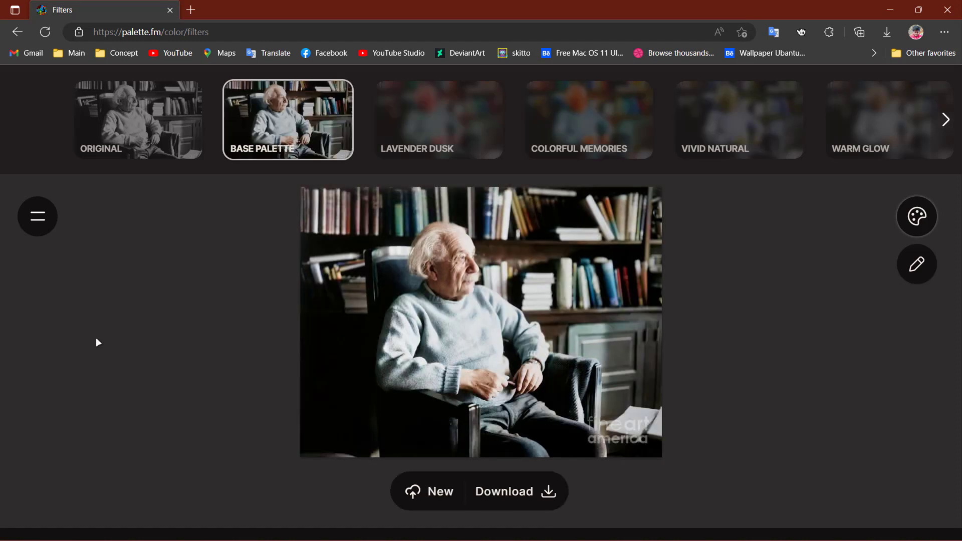
Step: Compare the original portrait with its Base Palette version and apply the Outdoor Vibes filter
click(133, 146)
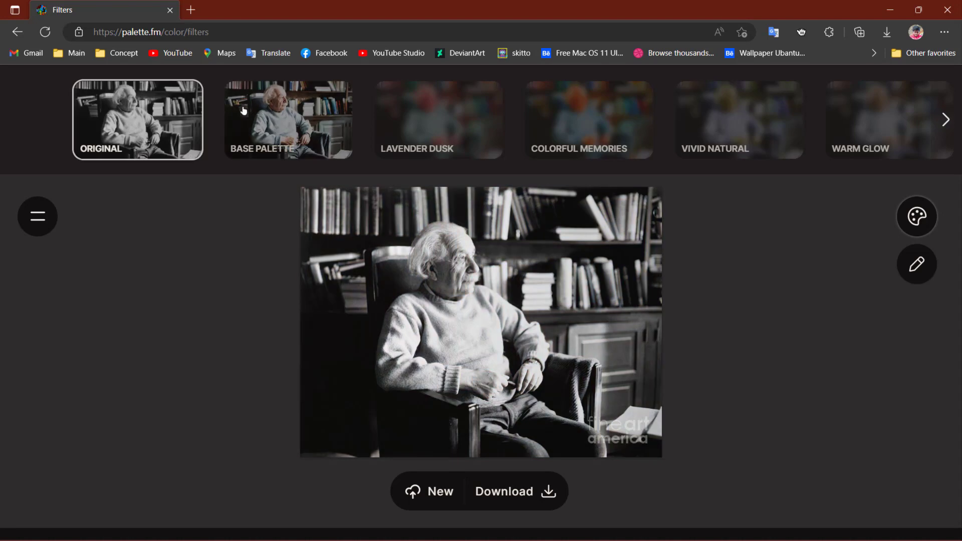
click(249, 108)
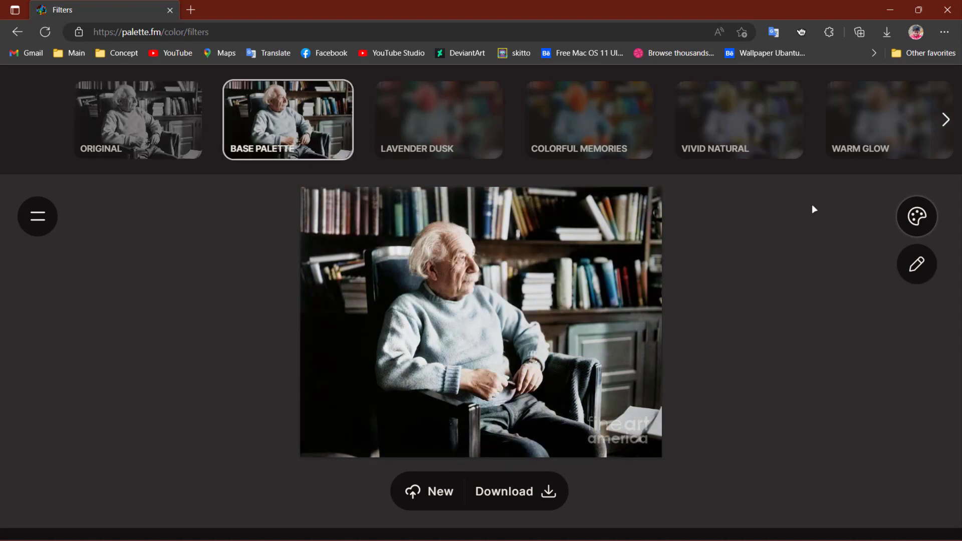
click(947, 118)
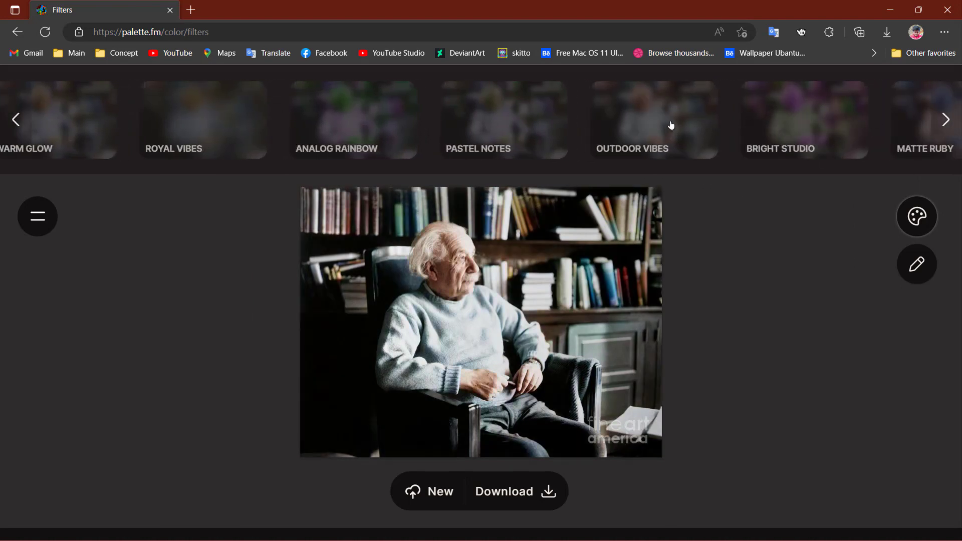
click(669, 126)
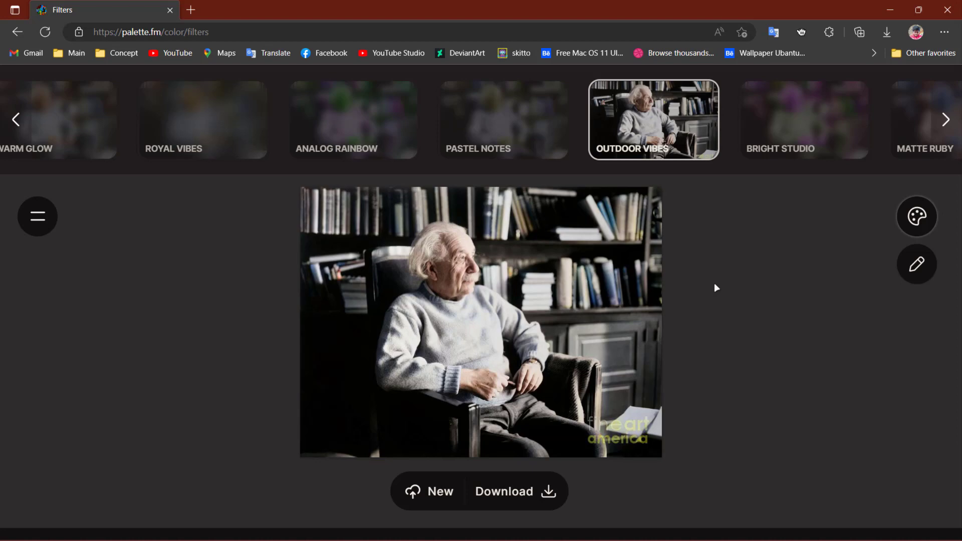
Step: Add "morning sun light." to the end of the portrait's color prompt and recolorize the image
click(917, 264)
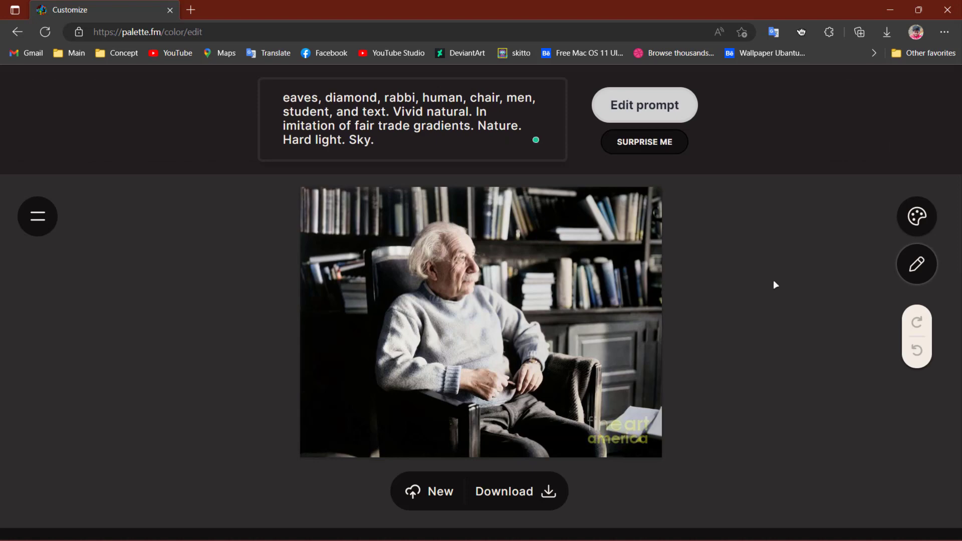
click(417, 145)
text(morning sun light.)
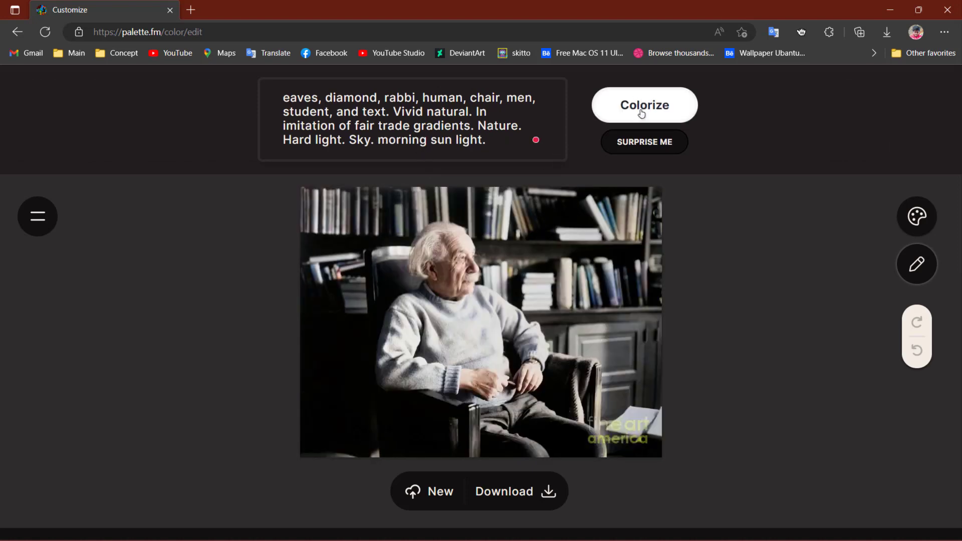
click(641, 111)
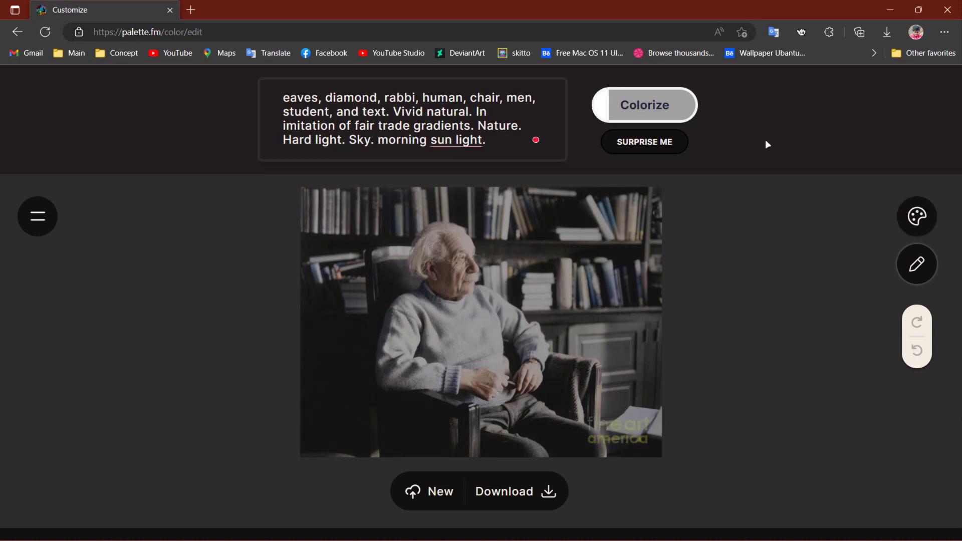